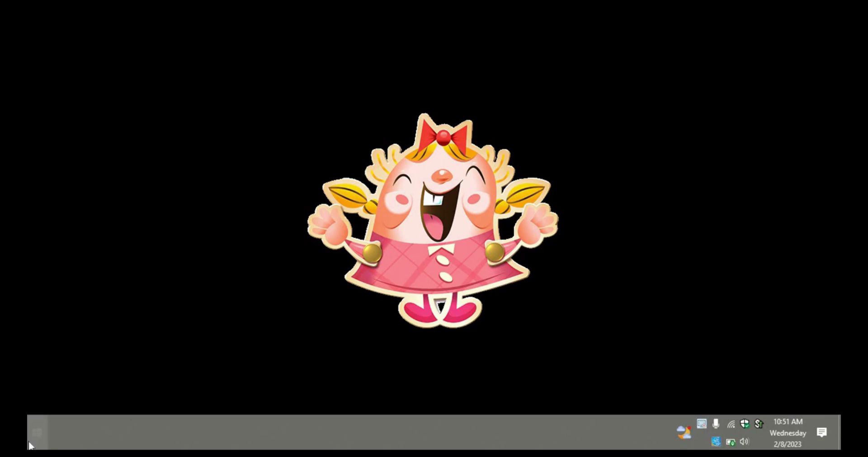
Step: Launch Google Chrome with the Colosseum-picture profile, open a new browser tab and maximize the window
left_click(30, 445)
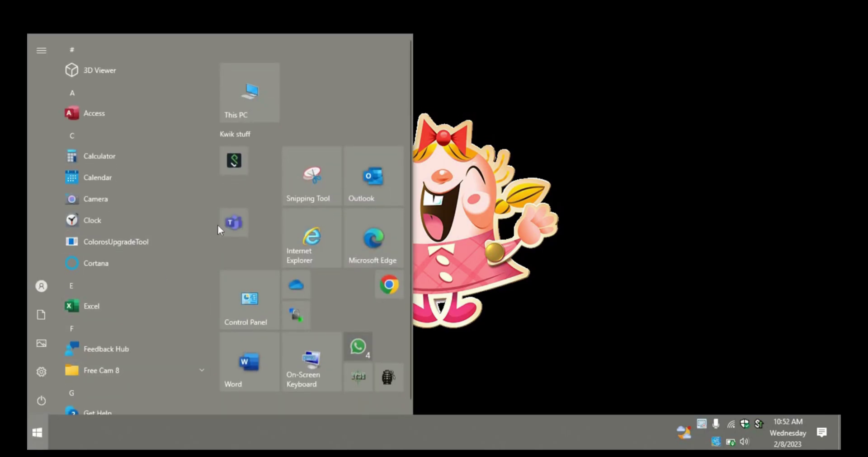
left_click(389, 285)
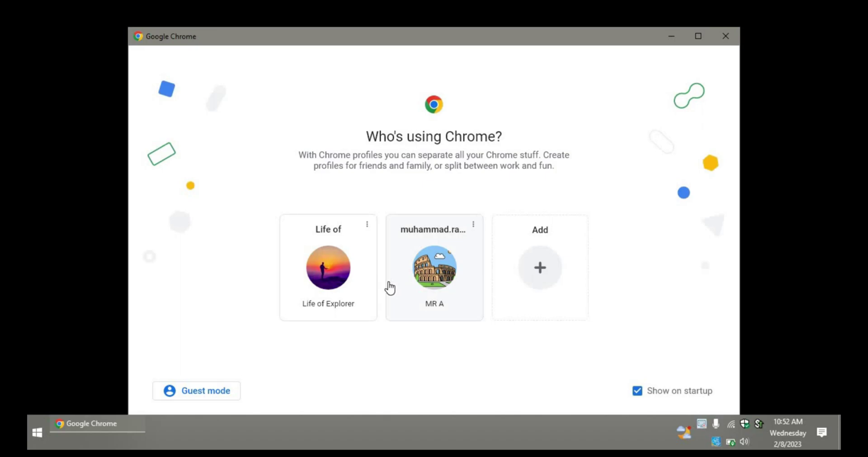
left_click(422, 275)
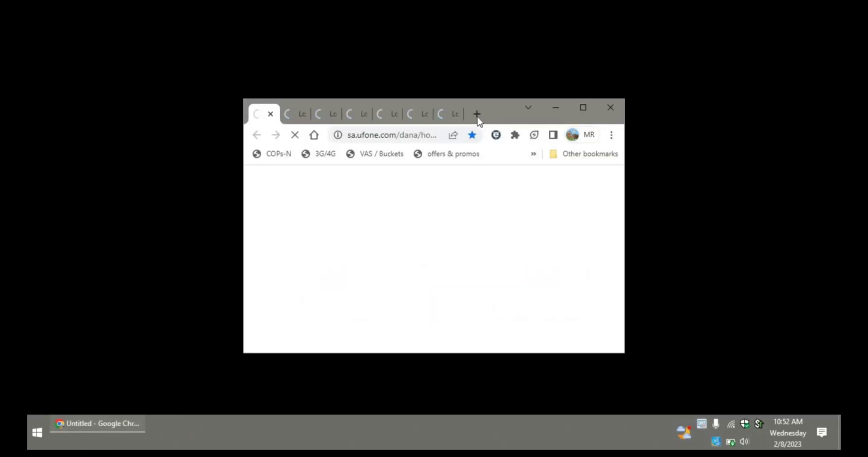
left_click(477, 114)
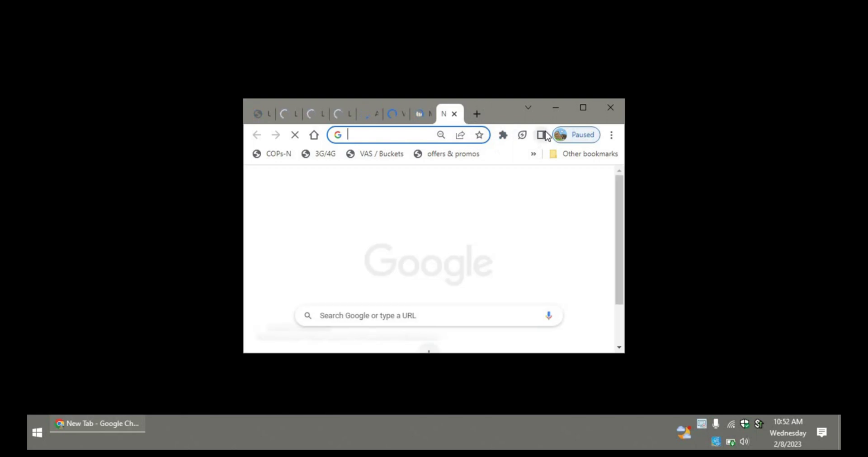
left_click(582, 108)
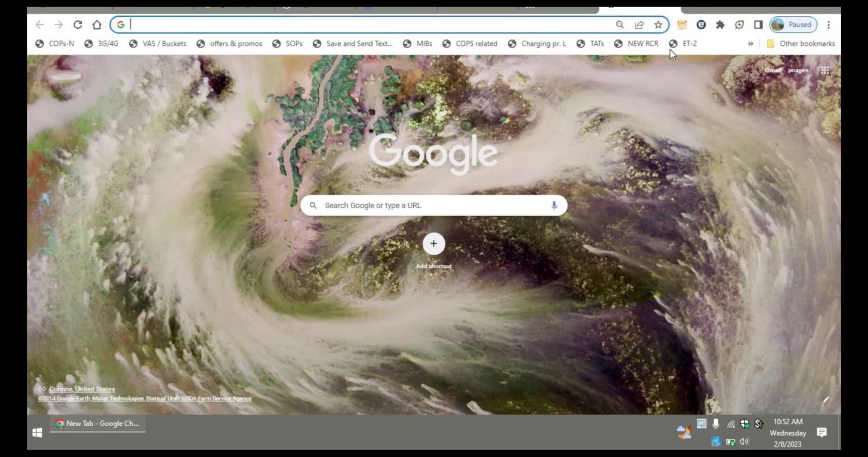
Step: Check the Chrome profile's sync status and start signing in again to the paused account
left_click(797, 29)
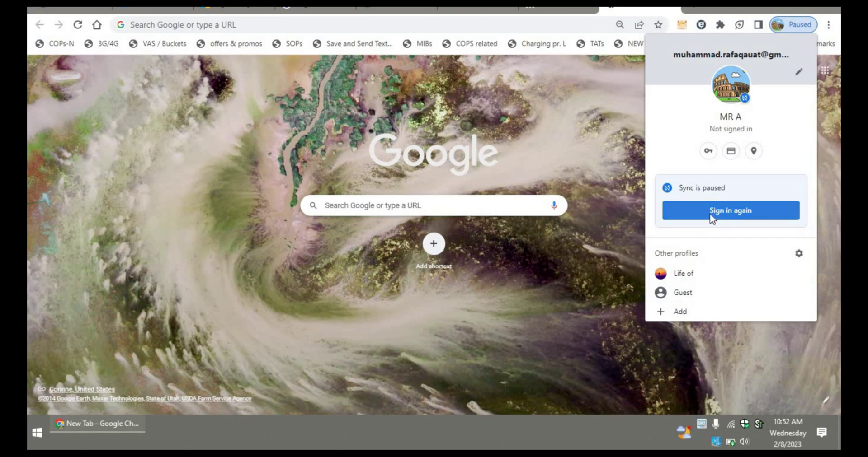
left_click(587, 132)
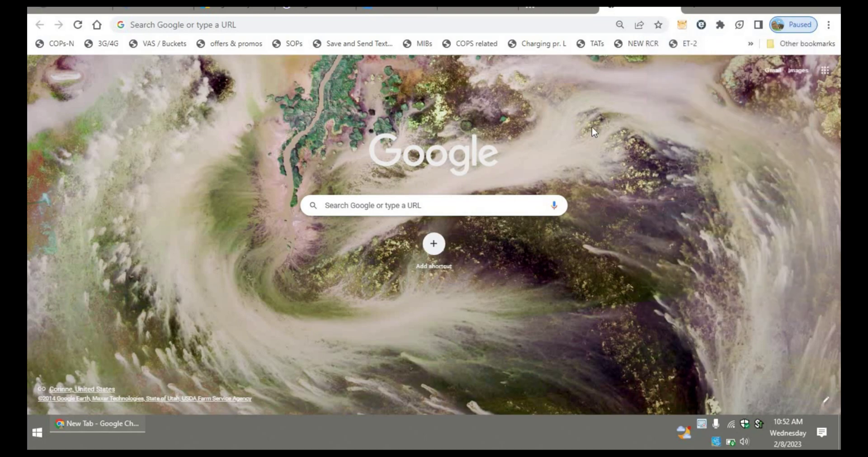
left_click(791, 29)
left_click(718, 207)
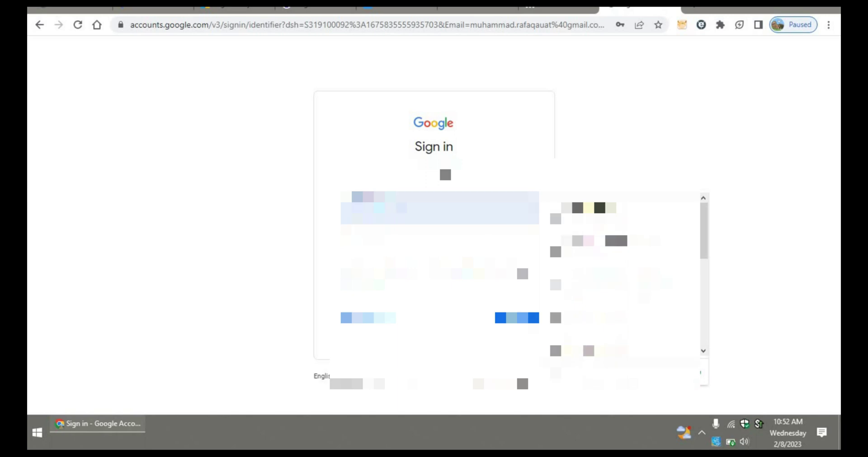
Step: Fill in the Google account's e-mail from the saved suggestions and continue to the password page
left_click(703, 304)
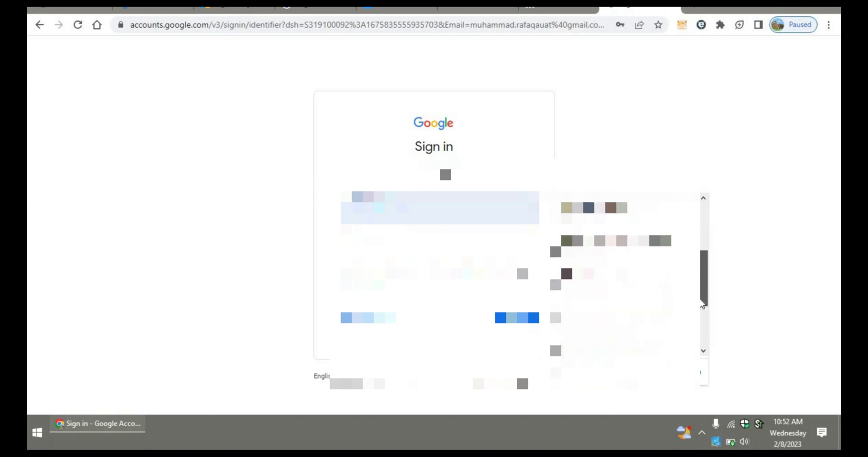
left_click_drag(703, 304, 702, 331)
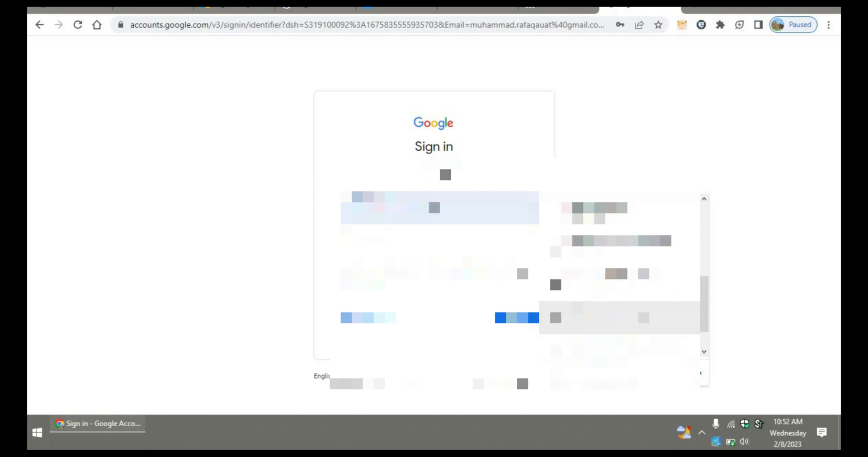
left_click(624, 317)
left_click(516, 317)
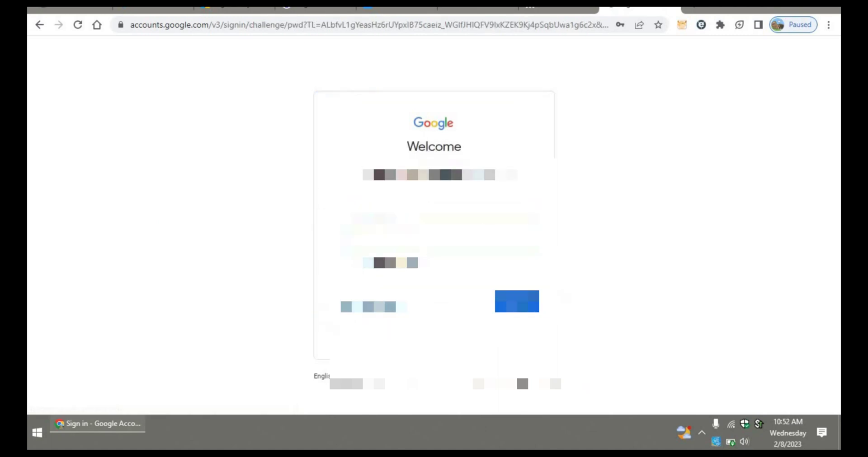
Step: Fill in the saved account password, submit the sign-in and check the profile's sync status
scroll(701, 333, "down", 1)
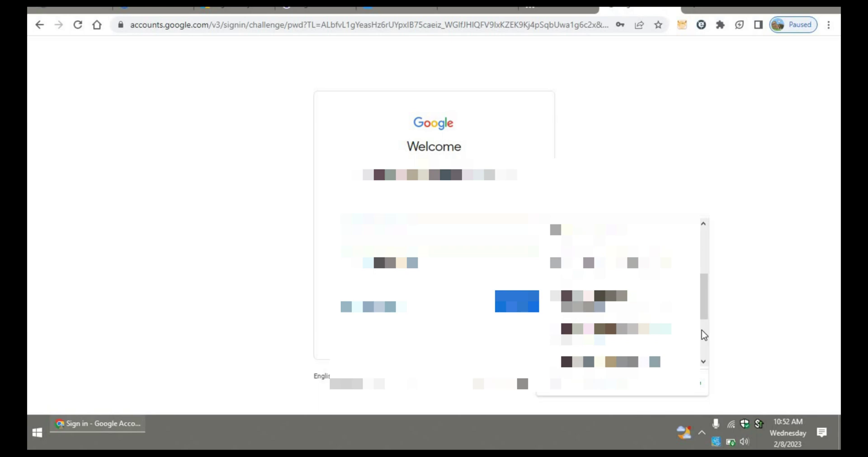
scroll(704, 335, "down", 2)
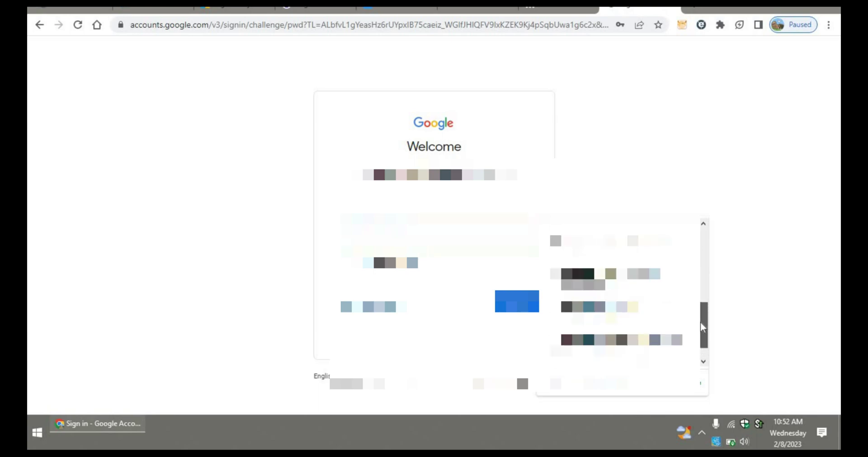
left_click(624, 316)
key("Return")
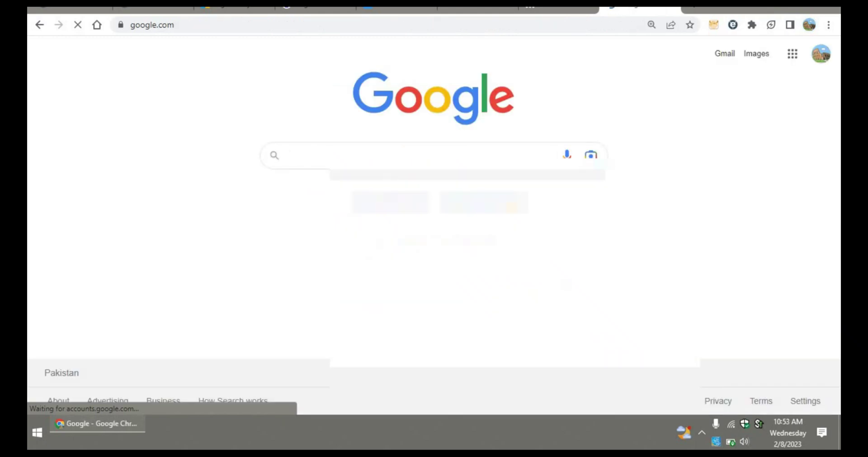
left_click(809, 25)
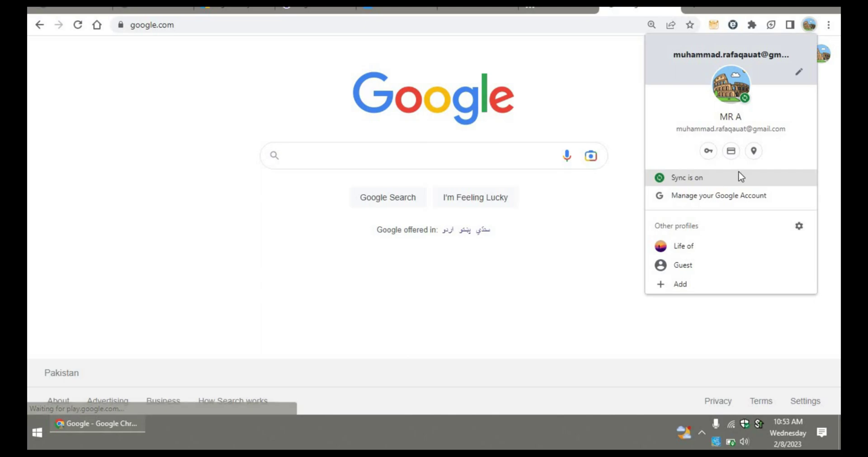
Step: Open the Cookies and site data page in Chrome's site settings for privacy and security
left_click(828, 25)
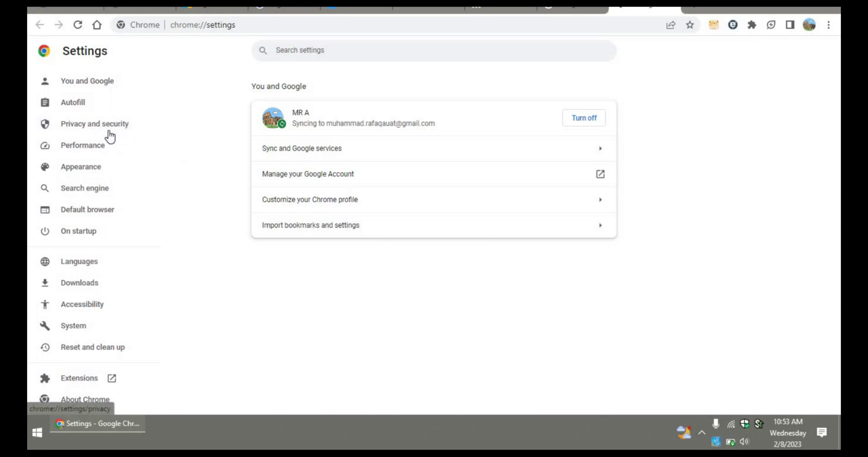
left_click(119, 129)
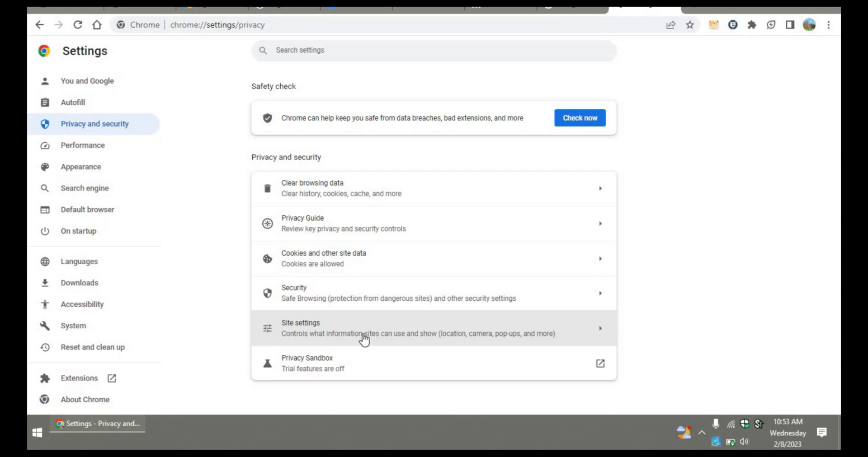
left_click(302, 335)
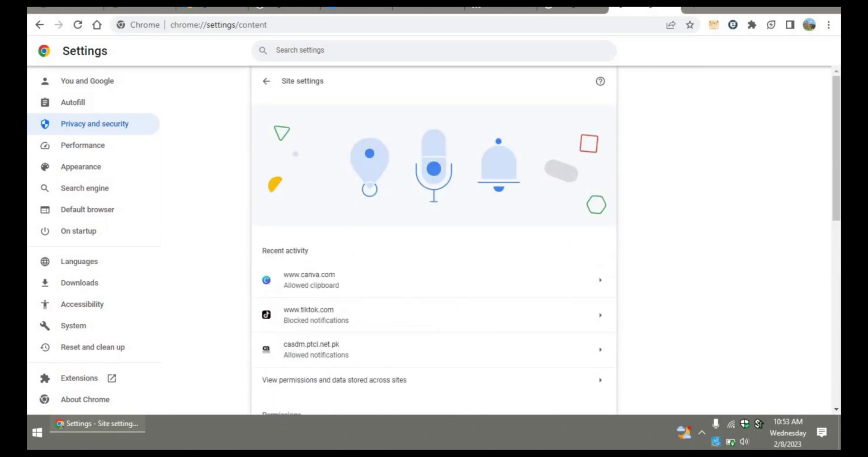
scroll(838, 248, "down", 9)
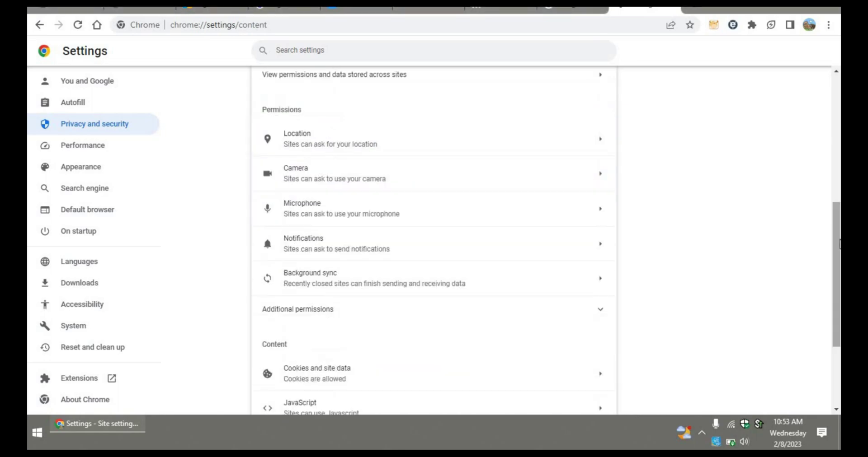
scroll(434, 239, "down", 2)
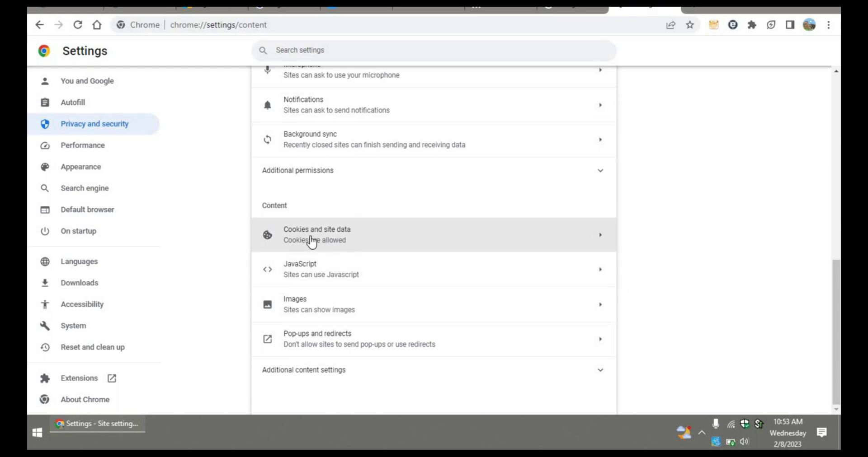
left_click(324, 243)
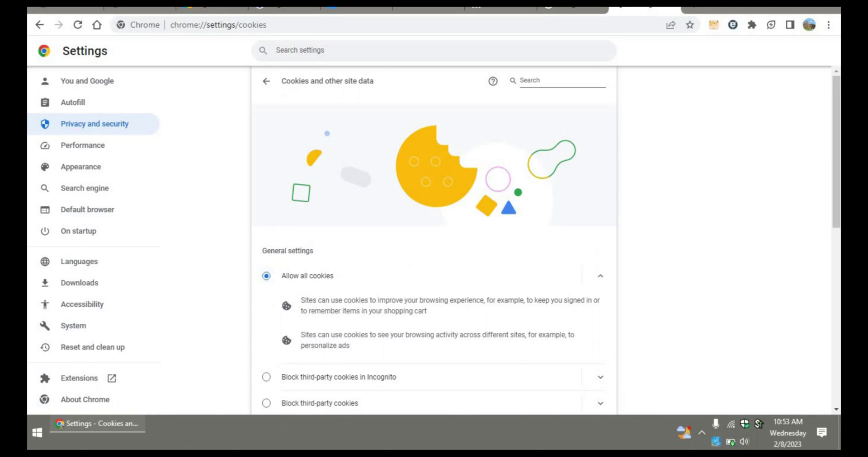
Step: Turn off the option "Clear cookies and site data when you close all windows"
scroll(836, 226, "down", 3)
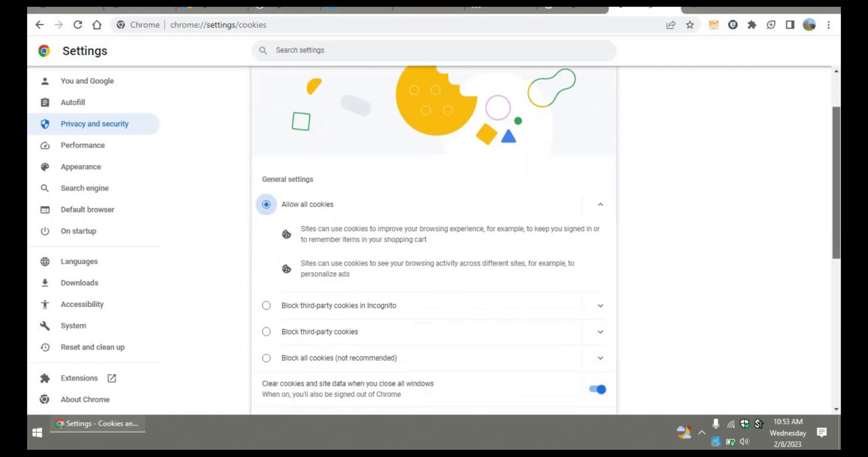
scroll(359, 316, "down", 2)
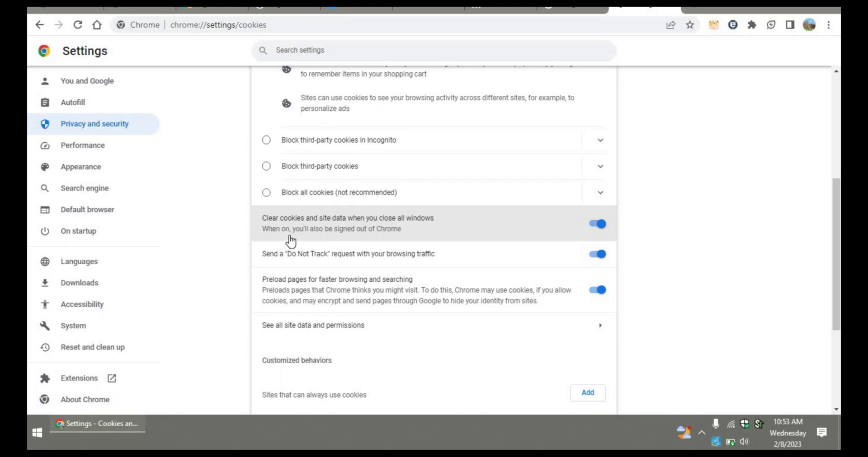
left_click(597, 226)
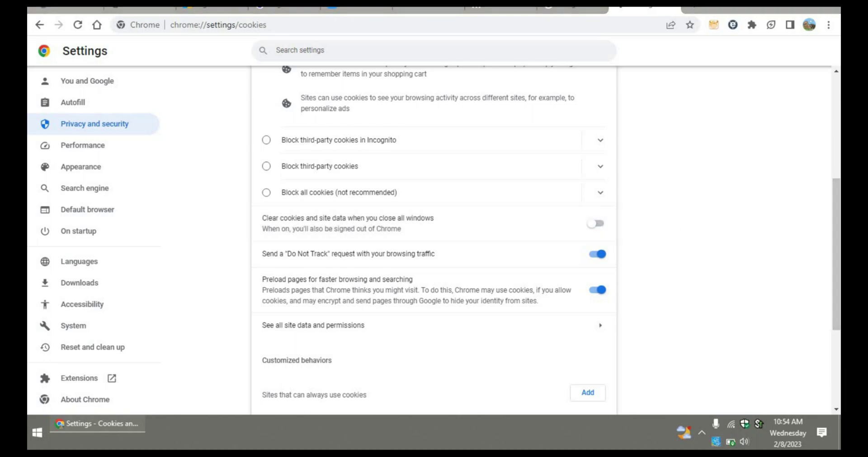
scroll(433, 226, "down", 4)
scroll(371, 162, "up", 6)
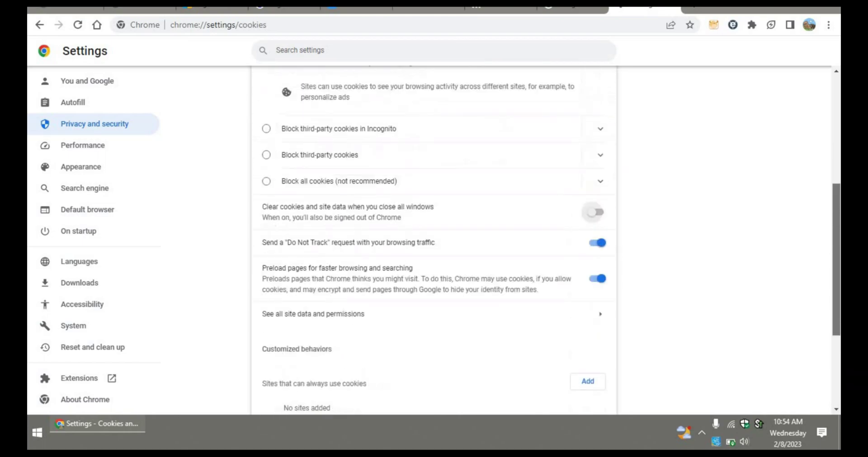
Step: Close the settings page and check the profile's sync status from the Google page
left_click(671, 8)
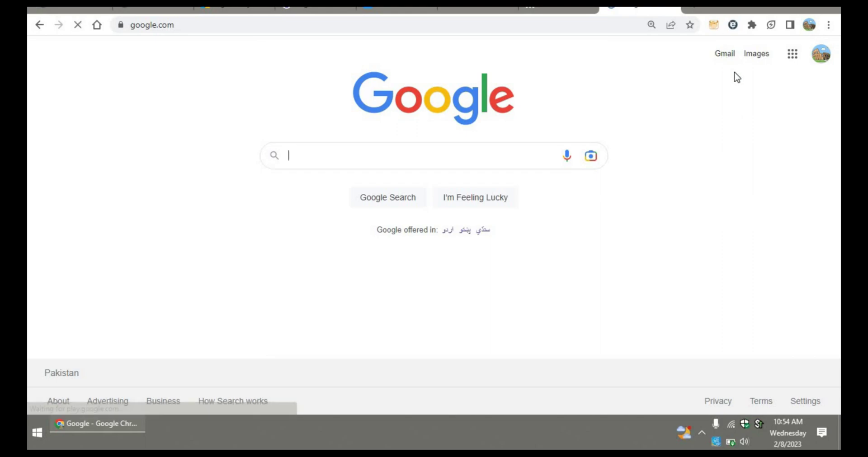
left_click(808, 26)
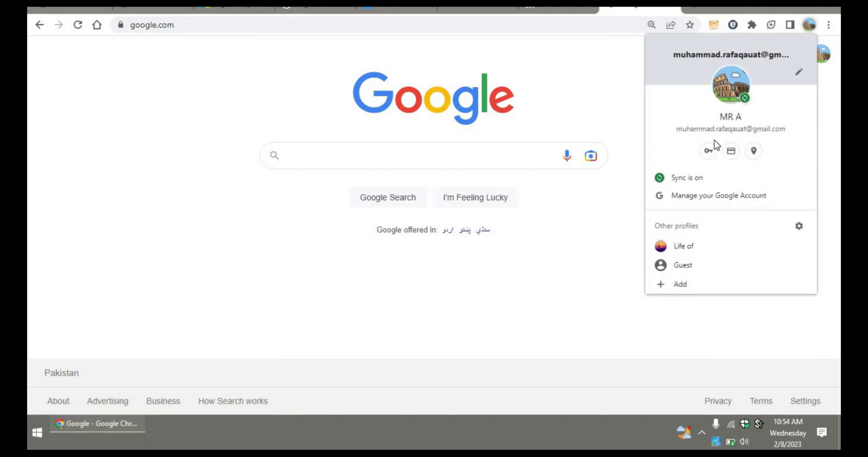
left_click(546, 124)
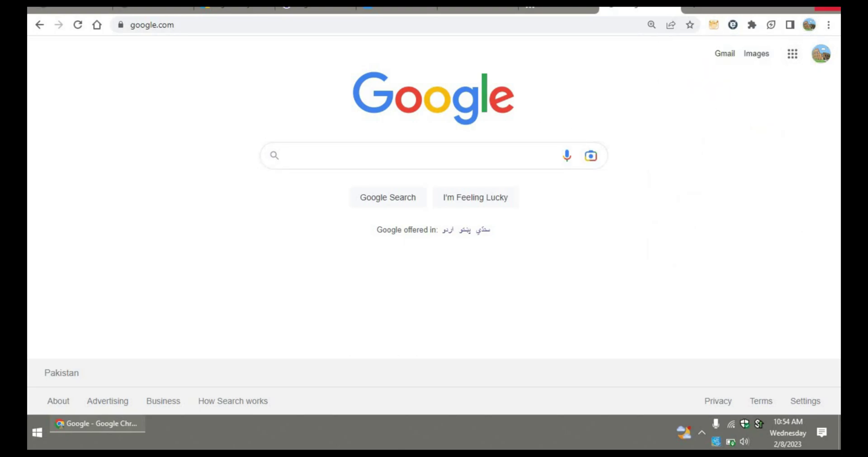
Step: Close Chrome completely, relaunch it and check whether the profile's account is still signed in and syncing
left_click(827, 7)
left_click(37, 433)
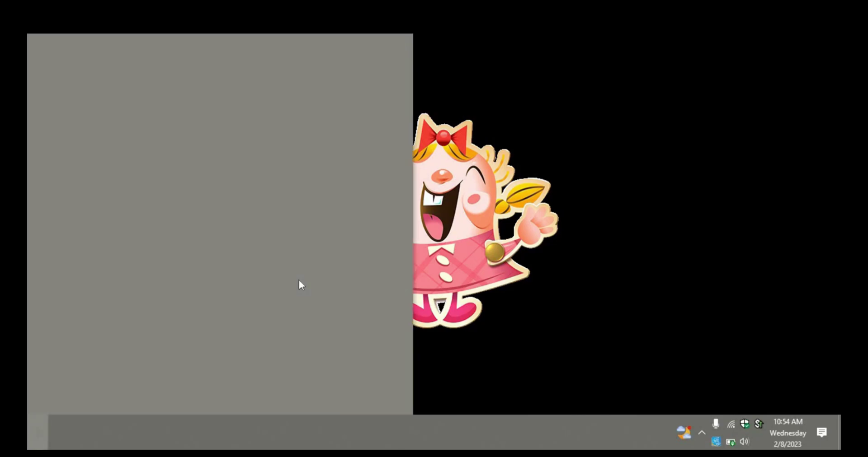
left_click(396, 285)
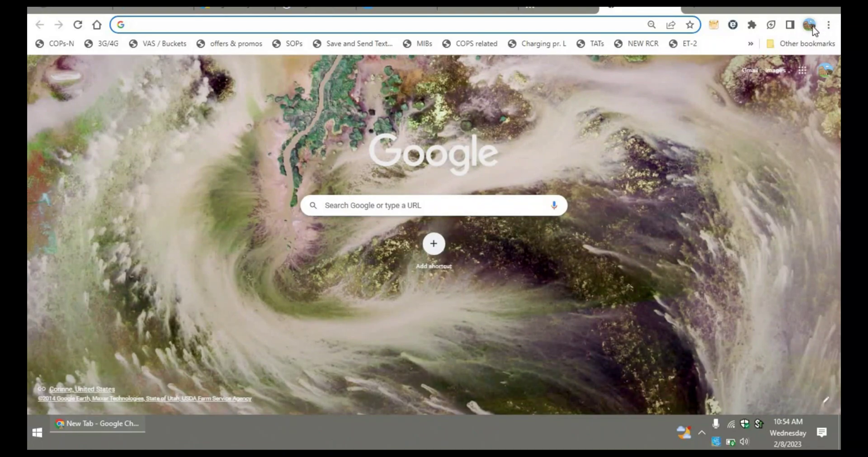
left_click(809, 25)
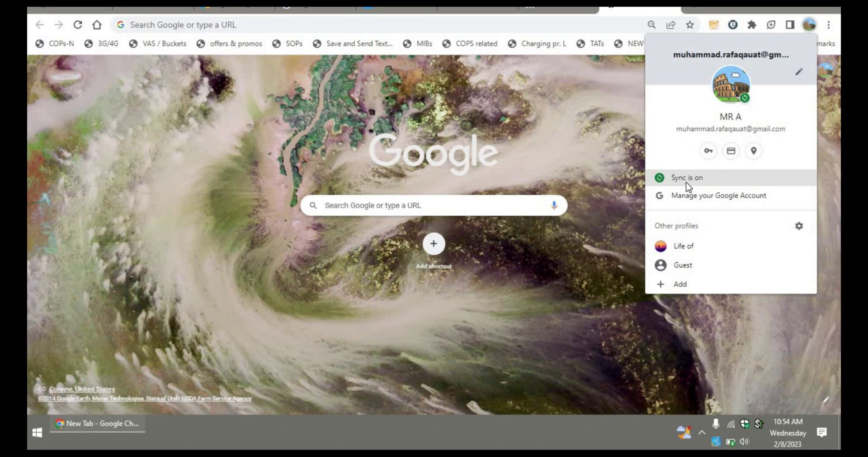
left_click(600, 139)
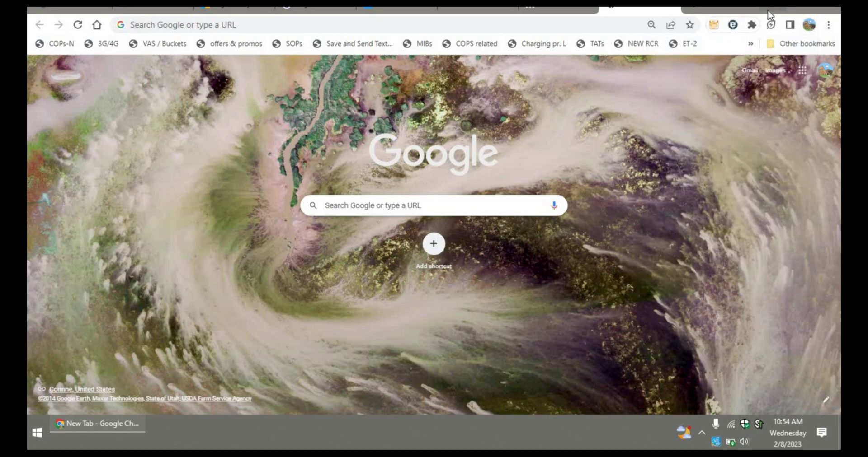